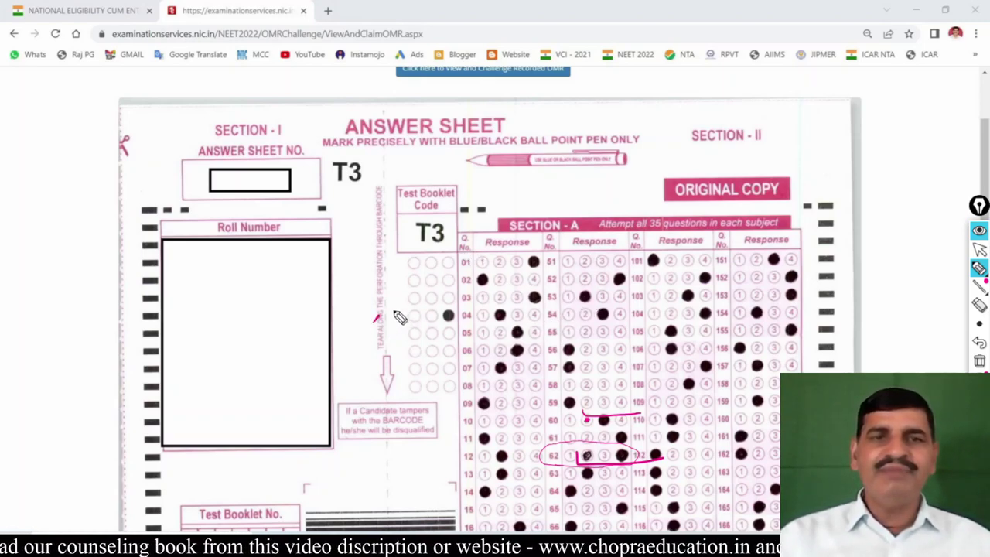
- Open the recorded OMR responses for challenge from the end of the answer sheet and clear all pen annotations
click(978, 248)
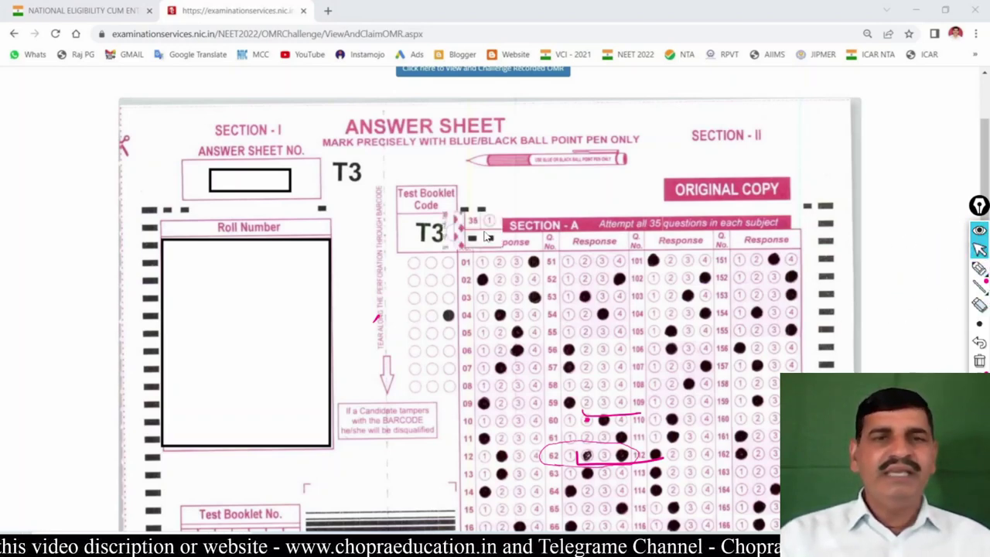
scroll(473, 241, down, 9)
scroll(473, 251, down, 2)
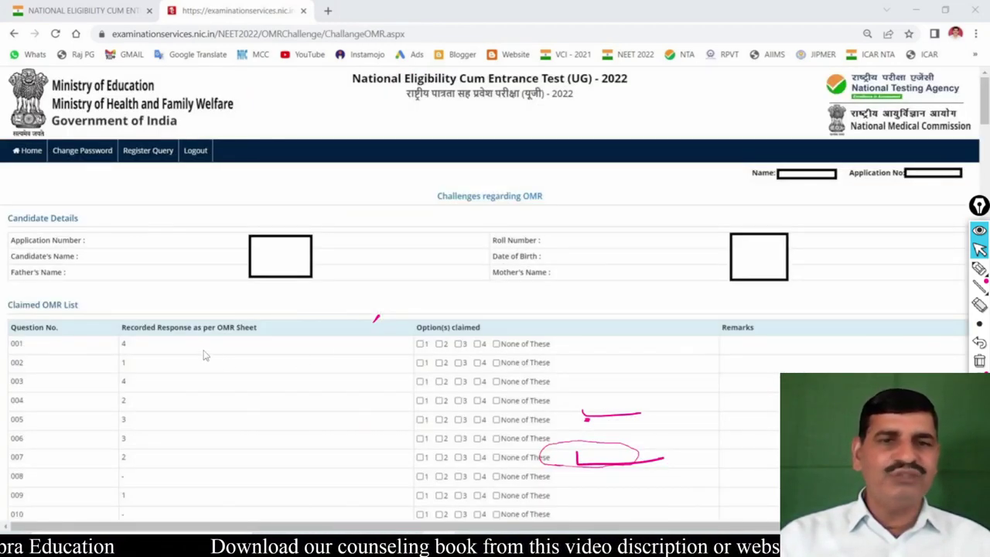
click(979, 360)
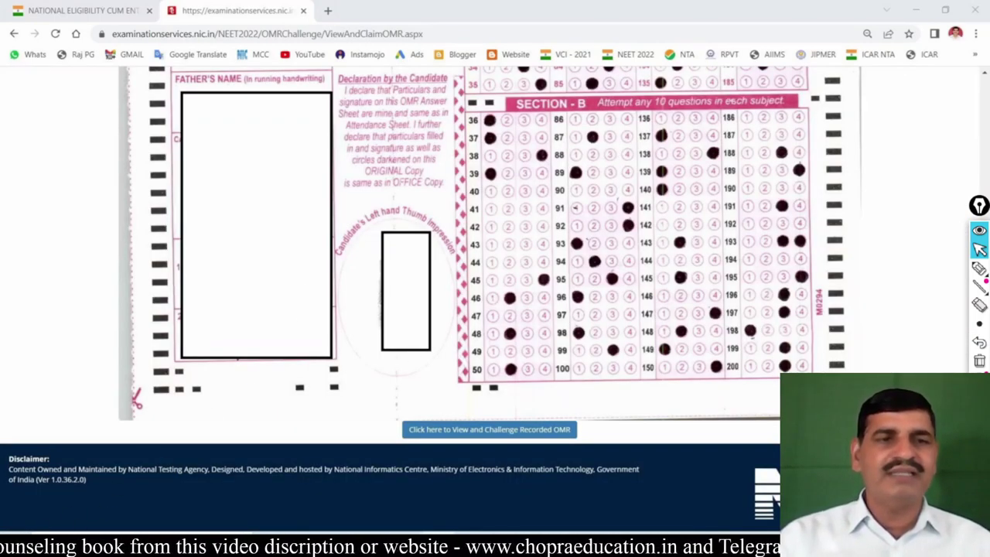
- Review the scanned answer sheet, reopen the recorded OMR responses and claim option 4 for question 062
scroll(464, 278, up, 2)
scroll(480, 294, up, 8)
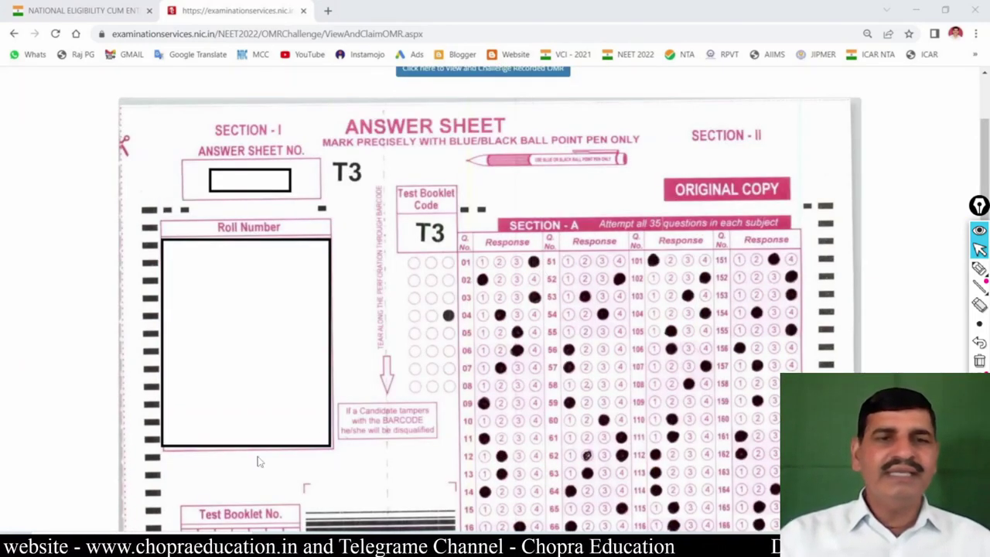
scroll(398, 393, down, 8)
scroll(399, 392, down, 2)
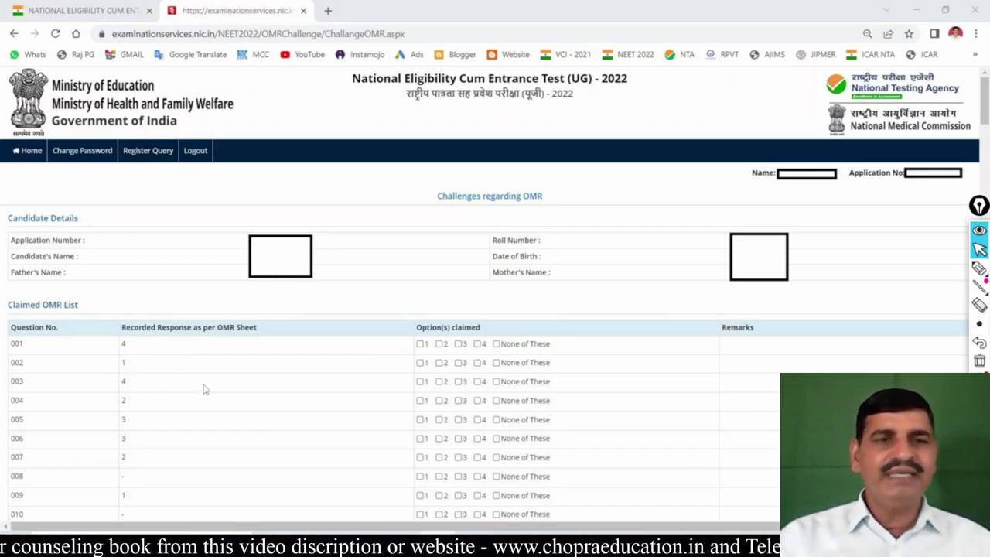
scroll(203, 394, down, 15)
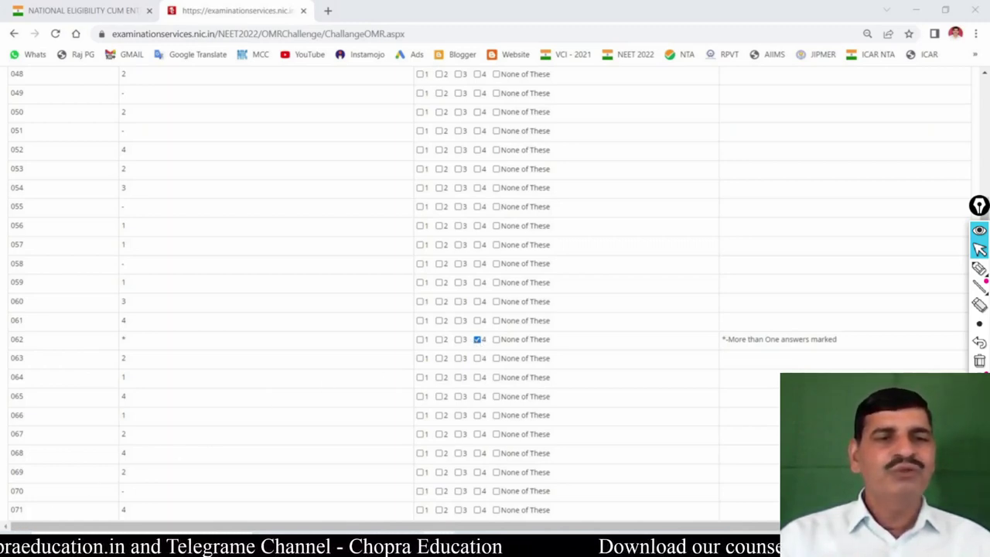
- Return to the scanned answer sheet, check the bubbles marked for question 62 and reopen the recorded OMR responses
key(Home)
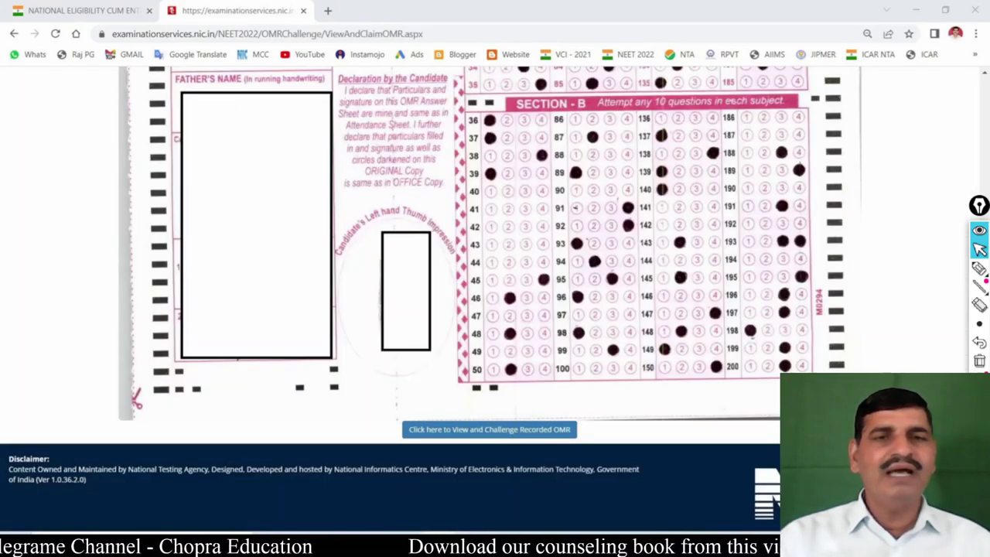
scroll(449, 294, up, 10)
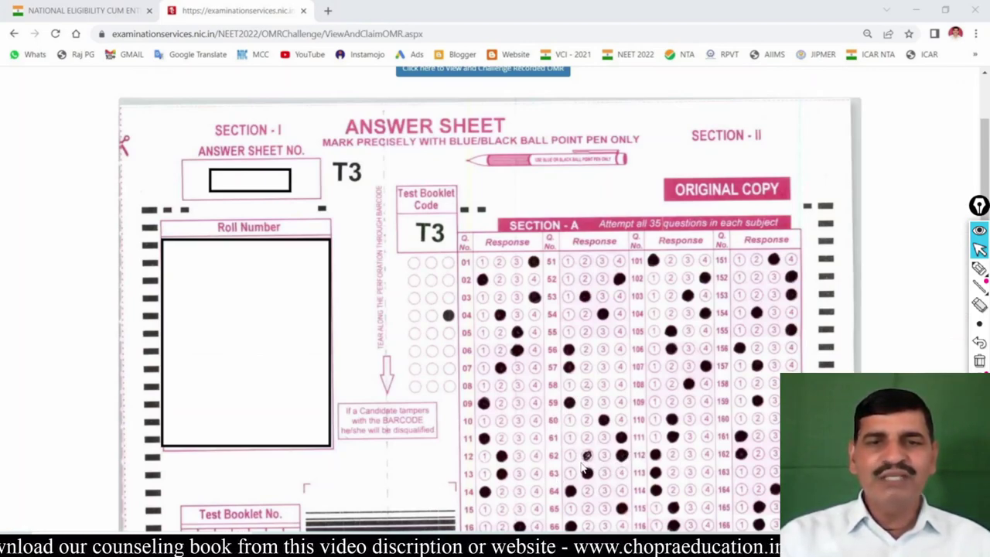
scroll(595, 468, down, 8)
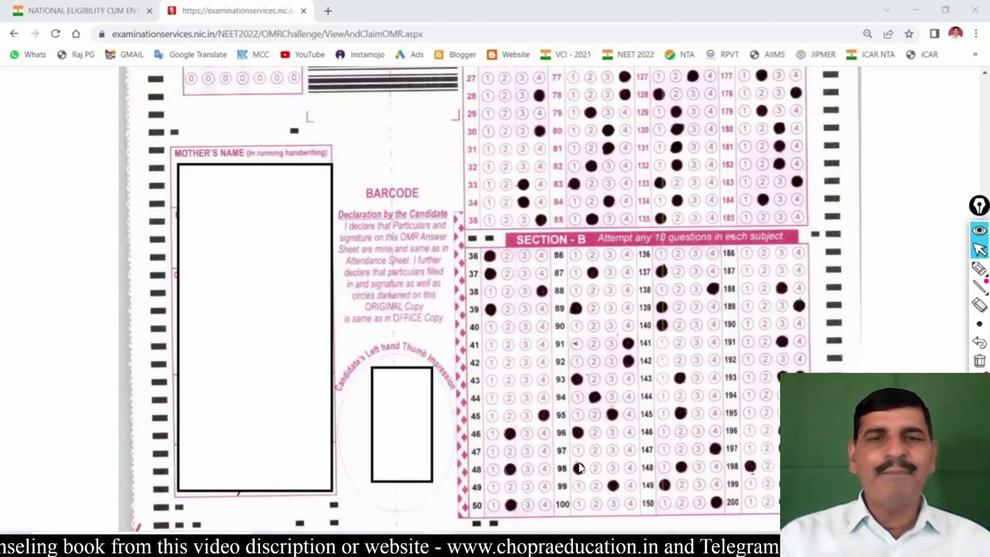
scroll(500, 365, down, 3)
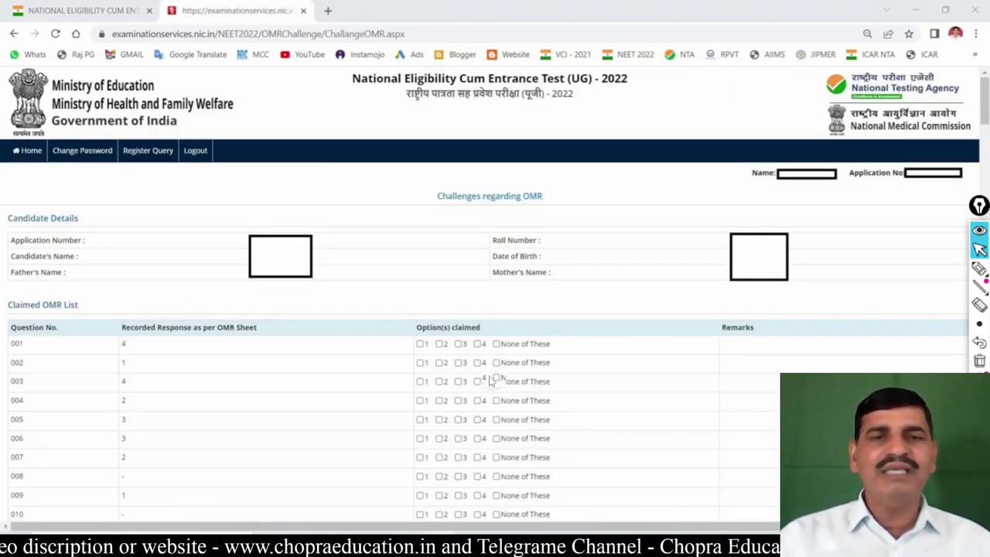
- Claim option 4 for question 062 in the Claimed OMR List and save the claims
scroll(510, 391, down, 15)
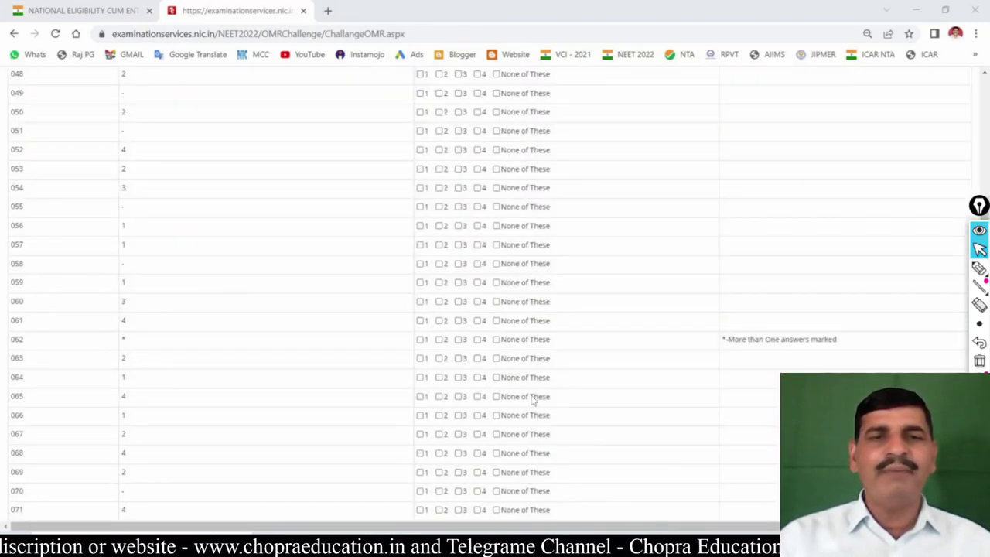
click(477, 339)
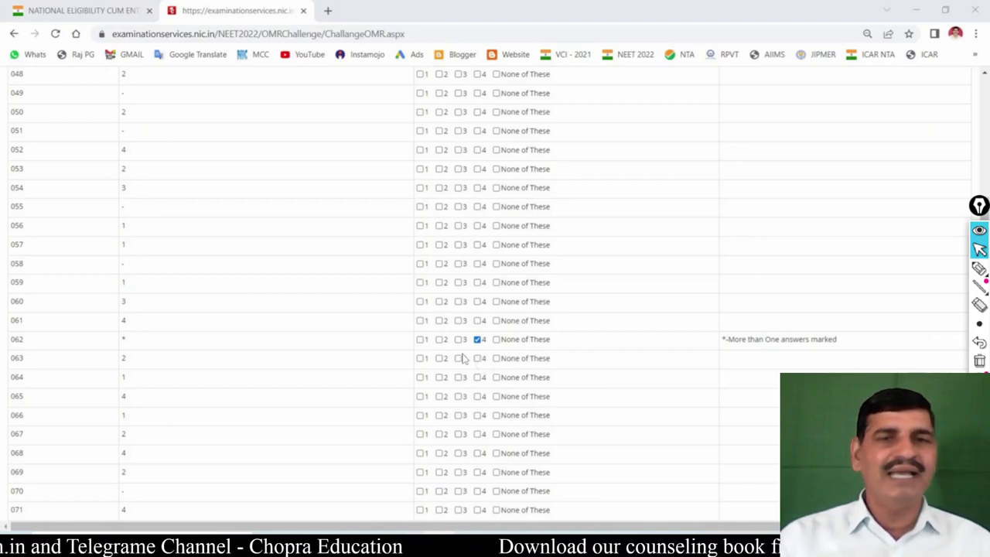
scroll(463, 360, down, 20)
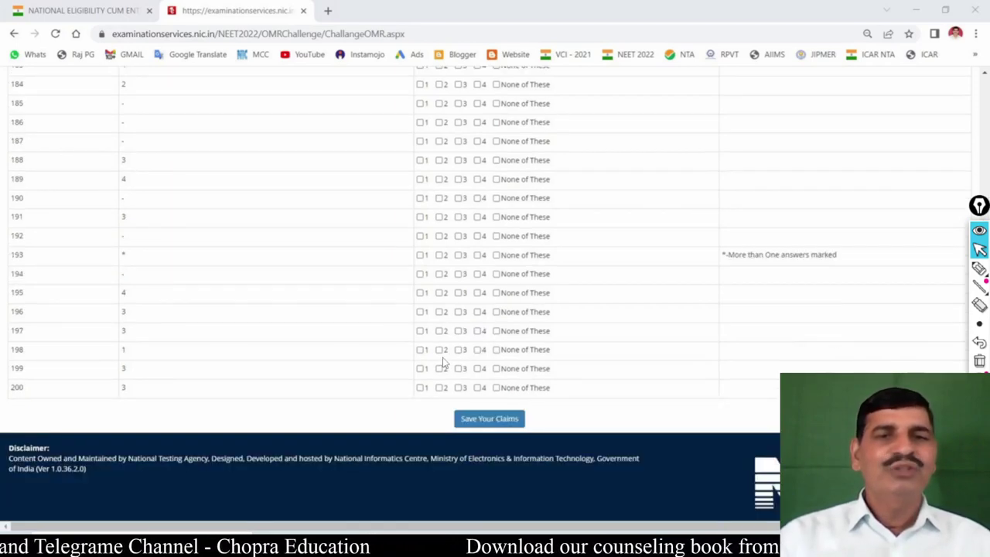
click(493, 420)
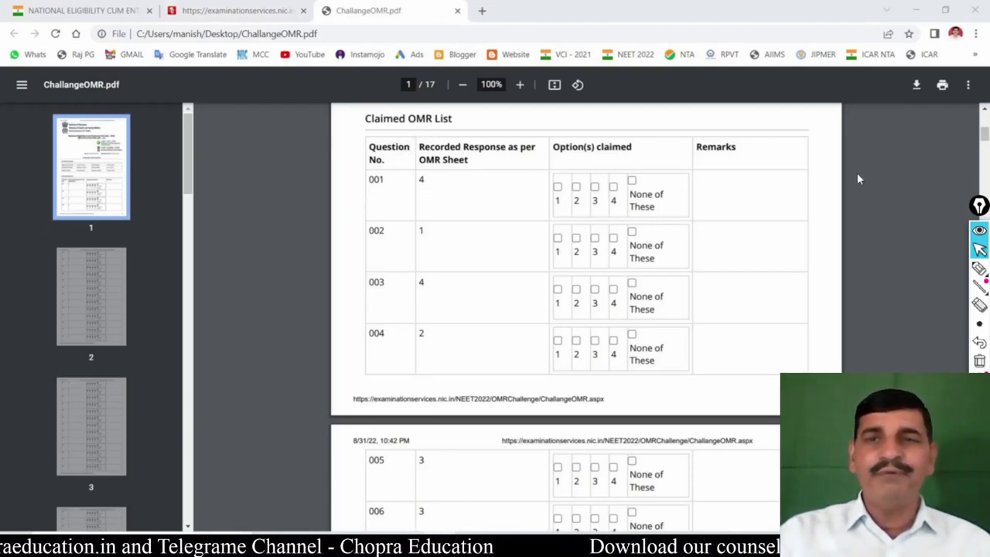
- Annotate the recorded responses of questions 001 to 004 in ChallangeOMR.pdf with a pen-drawn cross and −1 each
click(978, 249)
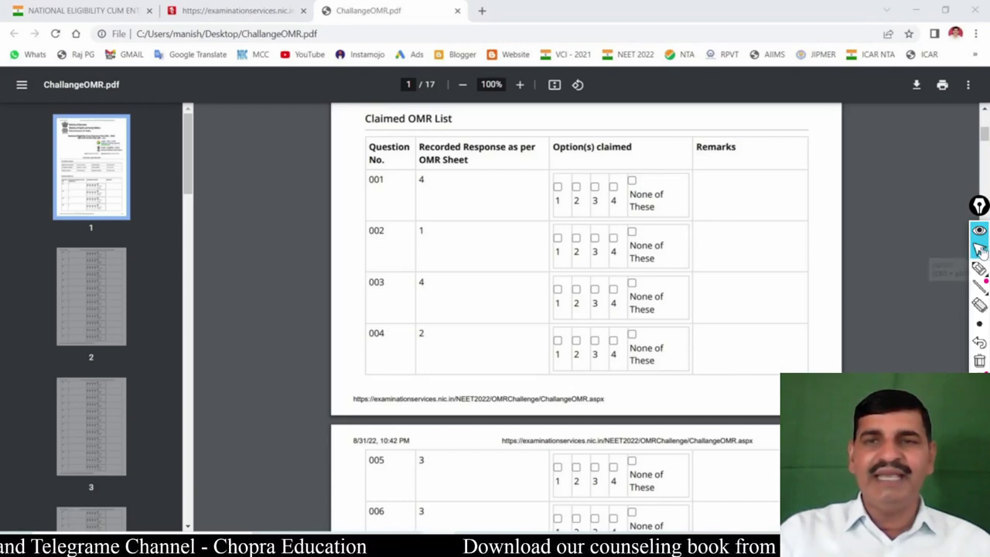
click(978, 268)
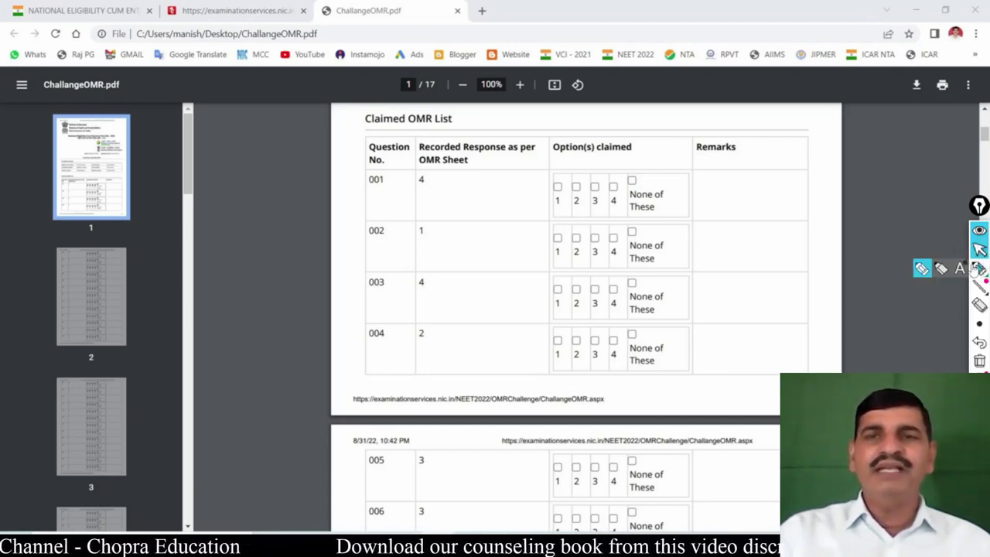
click(921, 269)
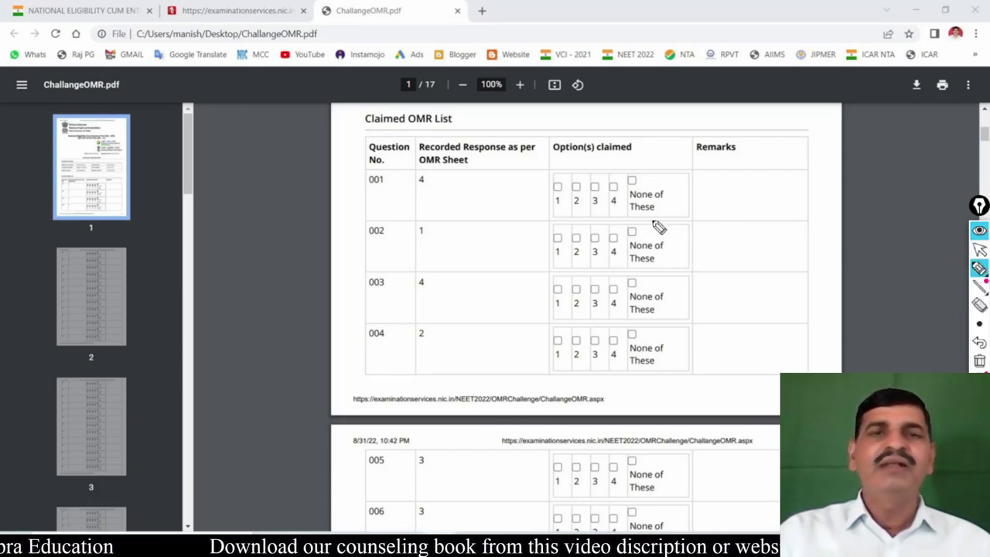
mouse_move(455, 177)
mouse_down()
mouse_move(474, 203)
mouse_move(447, 214)
mouse_up()
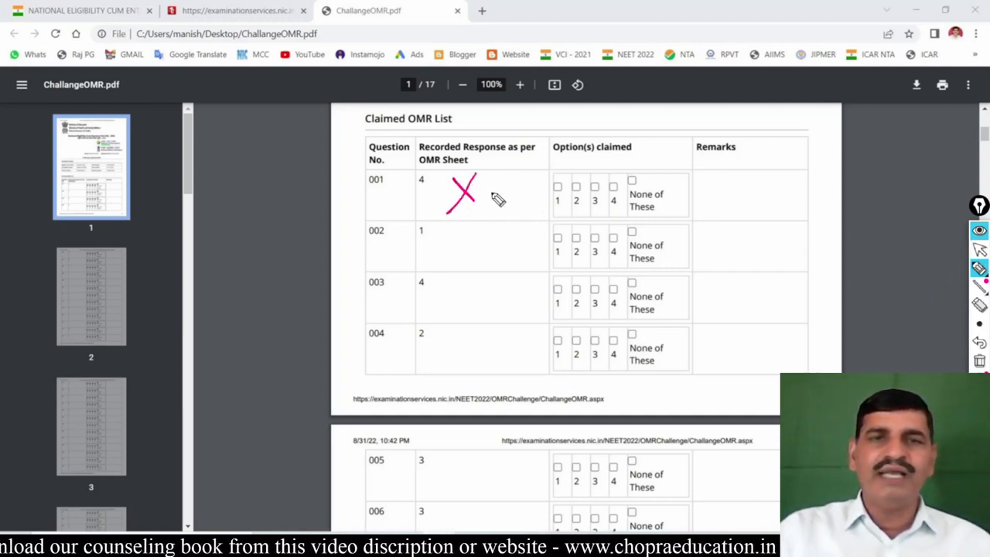
mouse_move(490, 186)
mouse_down()
mouse_move(510, 187)
mouse_move(530, 207)
mouse_up()
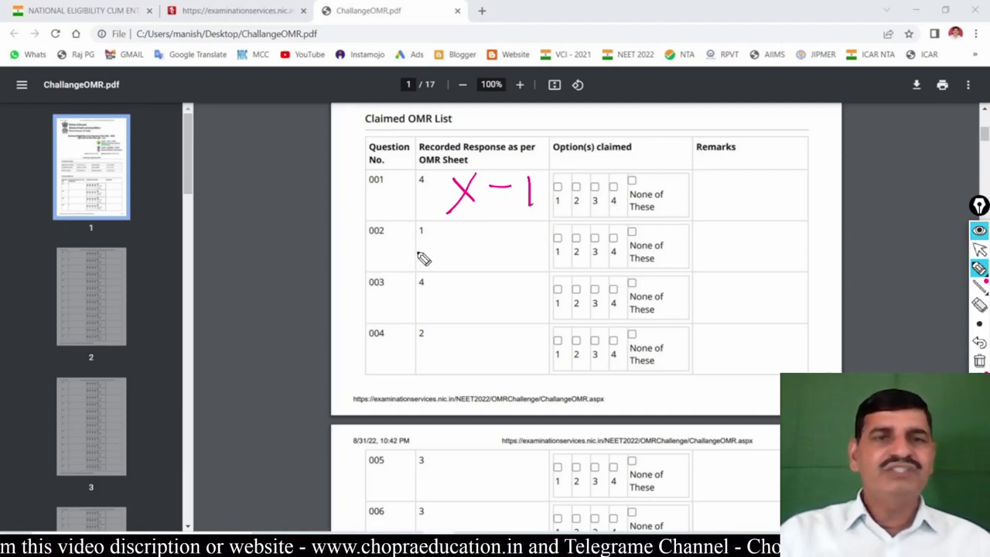
mouse_move(447, 230)
mouse_down()
mouse_move(470, 246)
mouse_move(468, 226)
mouse_move(522, 240)
mouse_move(531, 255)
mouse_up()
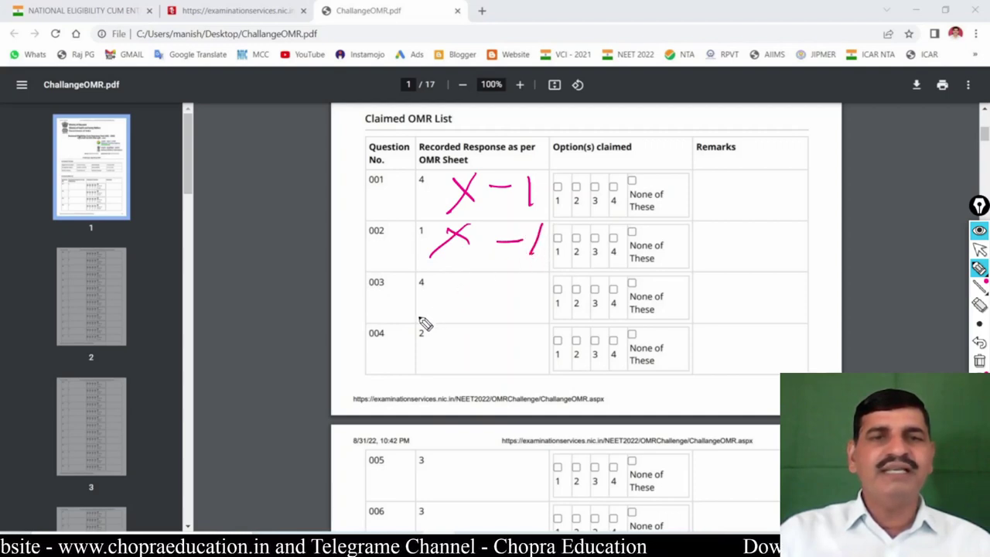
drag(451, 275, 469, 298)
mouse_move(436, 308)
mouse_down()
mouse_move(469, 275)
mouse_move(518, 283)
mouse_move(530, 305)
mouse_up()
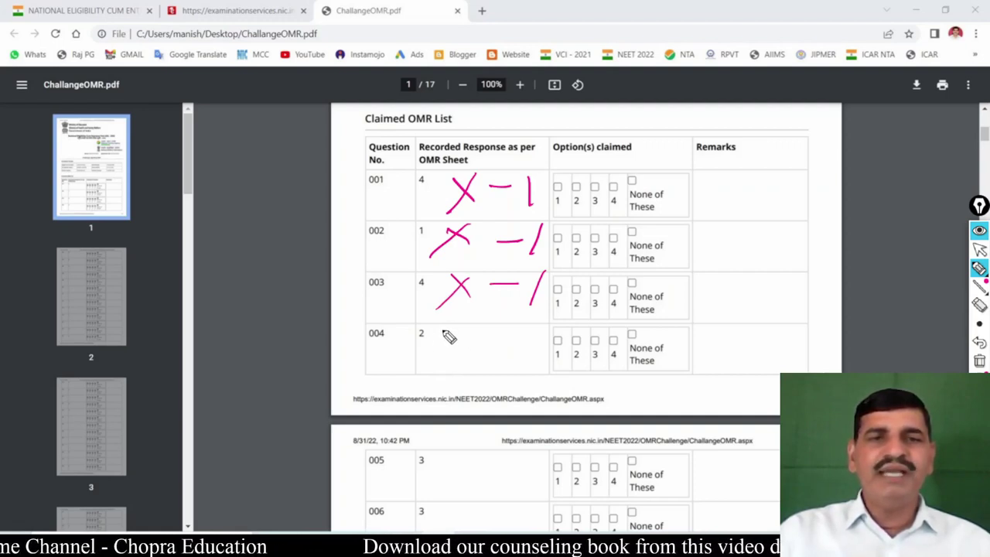
mouse_move(443, 329)
mouse_down()
mouse_move(472, 350)
mouse_move(435, 356)
mouse_up()
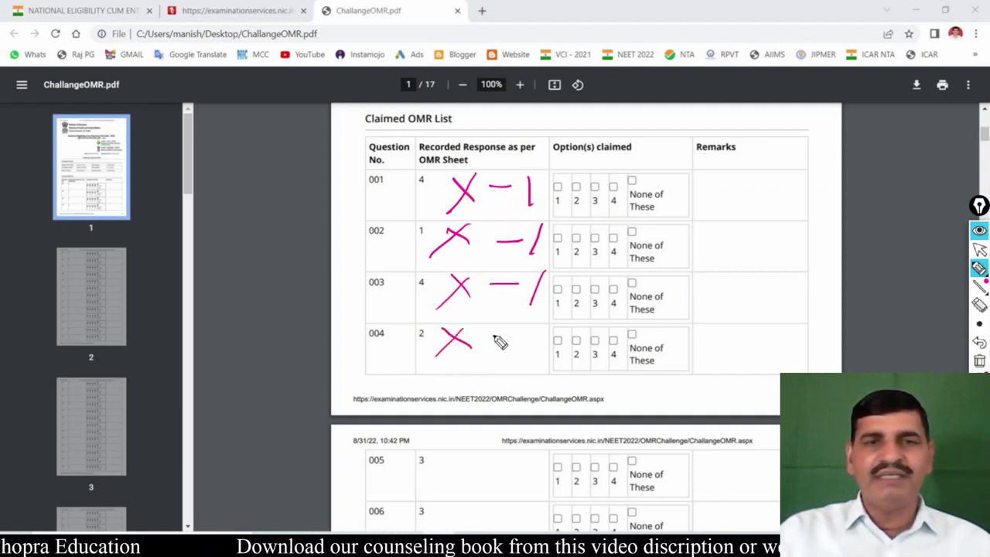
mouse_move(492, 335)
mouse_down()
mouse_move(518, 335)
mouse_move(526, 351)
mouse_up()
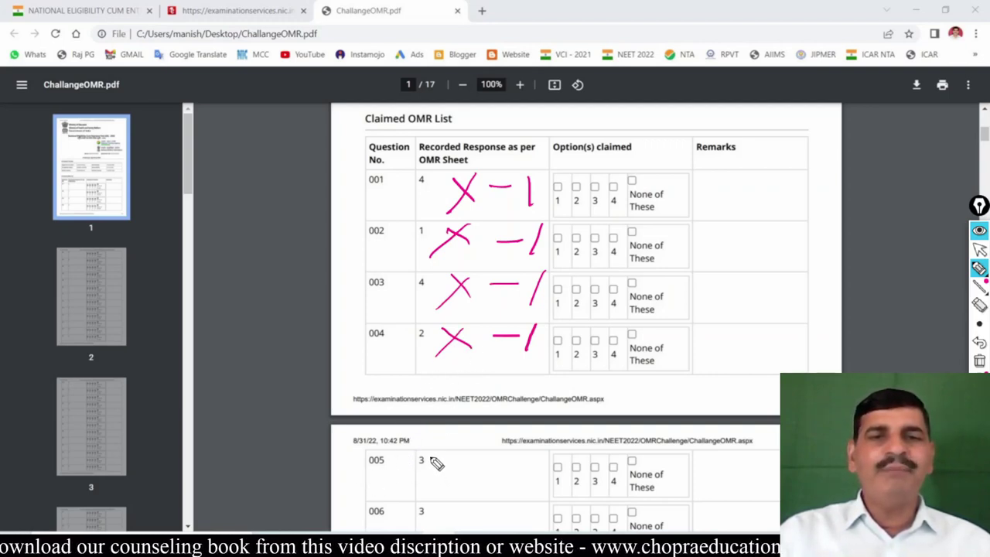
- Draw a tick and a 4 beside questions 005 and 006, and write a circled 4 in the Remarks column
mouse_move(431, 451)
mouse_down()
mouse_move(478, 453)
mouse_move(499, 472)
mouse_move(534, 467)
mouse_move(519, 488)
mouse_up()
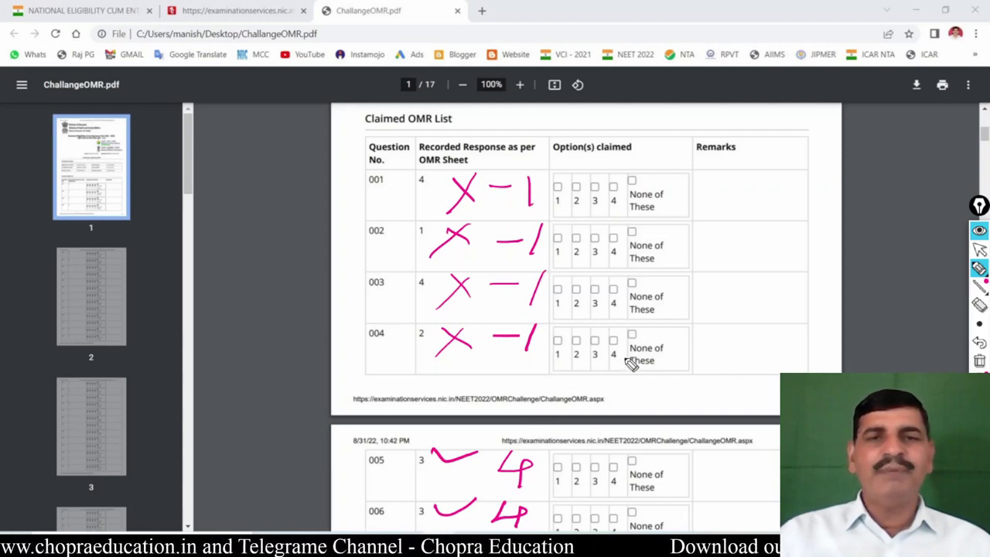
mouse_move(750, 260)
mouse_down()
mouse_move(738, 258)
mouse_move(750, 287)
mouse_move(713, 293)
mouse_move(704, 280)
mouse_up()
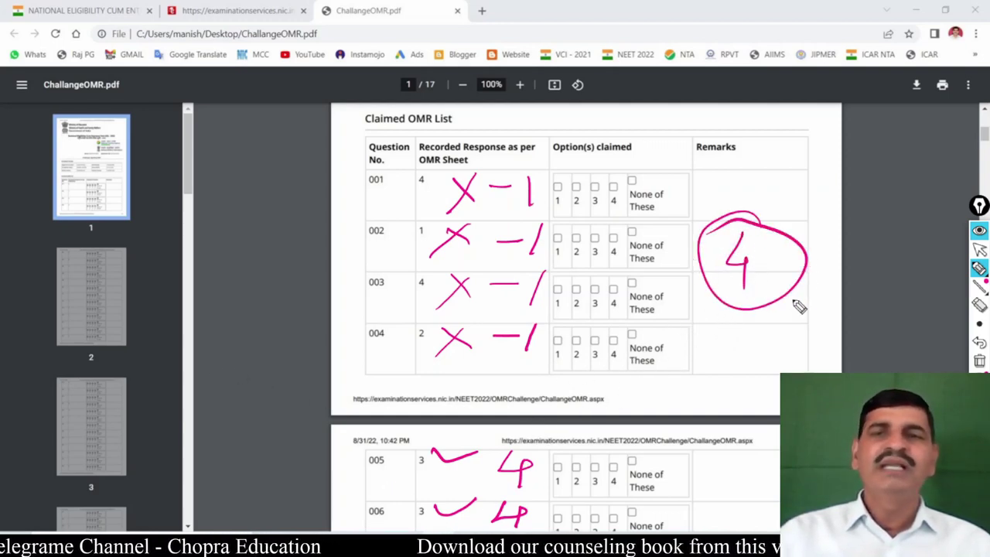
- Clear all pen annotations from the PDF page and switch the annotation tool back to the pointer
mouse_move(980, 326)
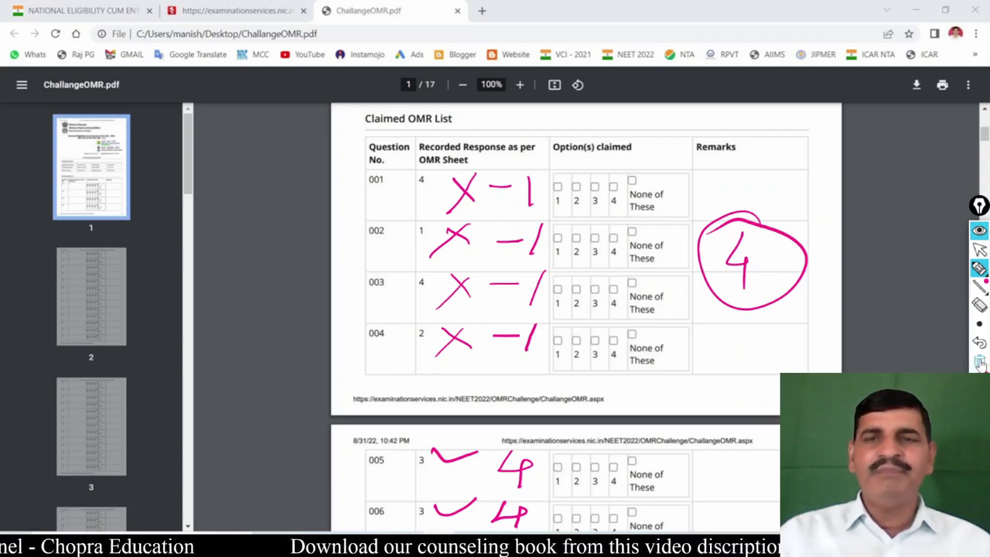
click(979, 360)
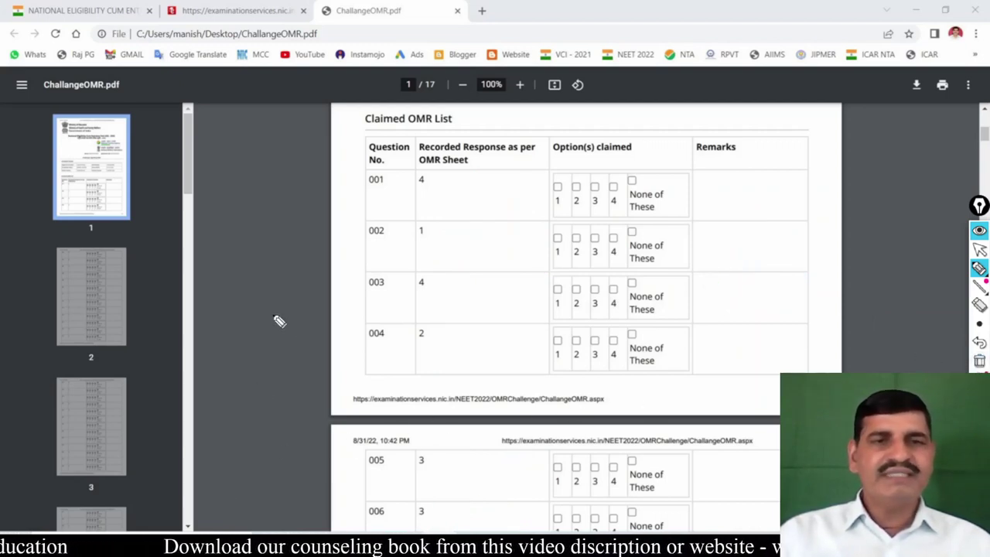
click(276, 295)
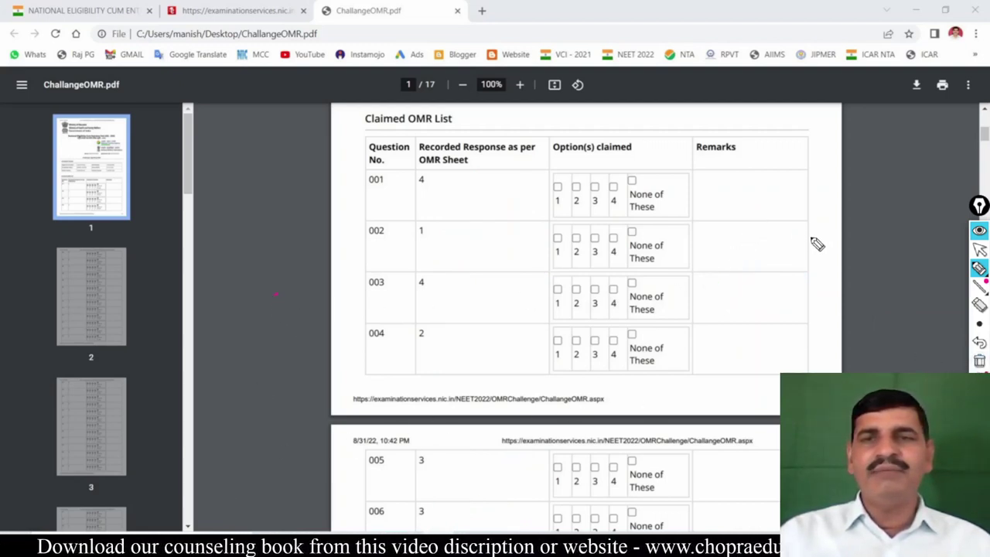
click(978, 249)
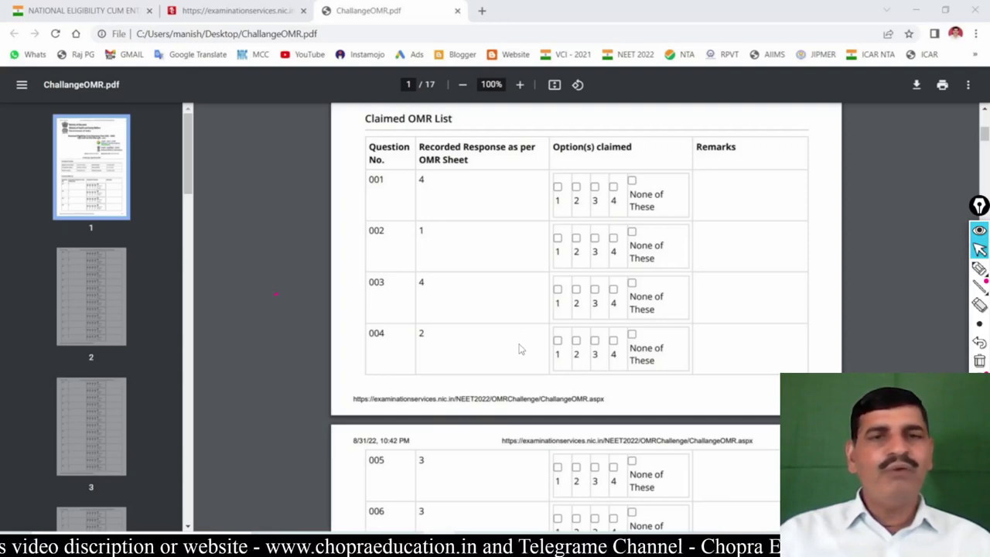
- Close ChallangeOMR.pdf and open the answer key challenge from the candidate home page
key(ctrl+w)
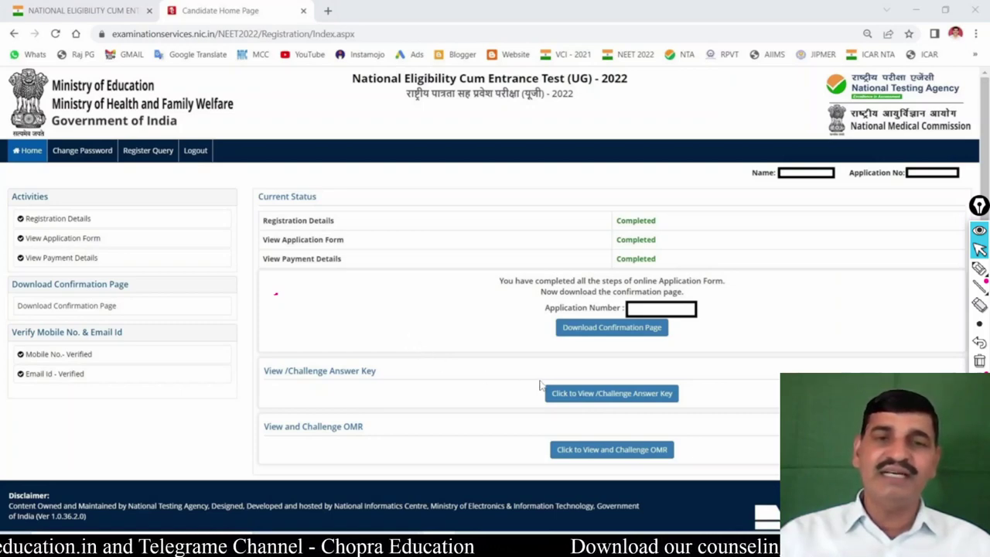
click(617, 399)
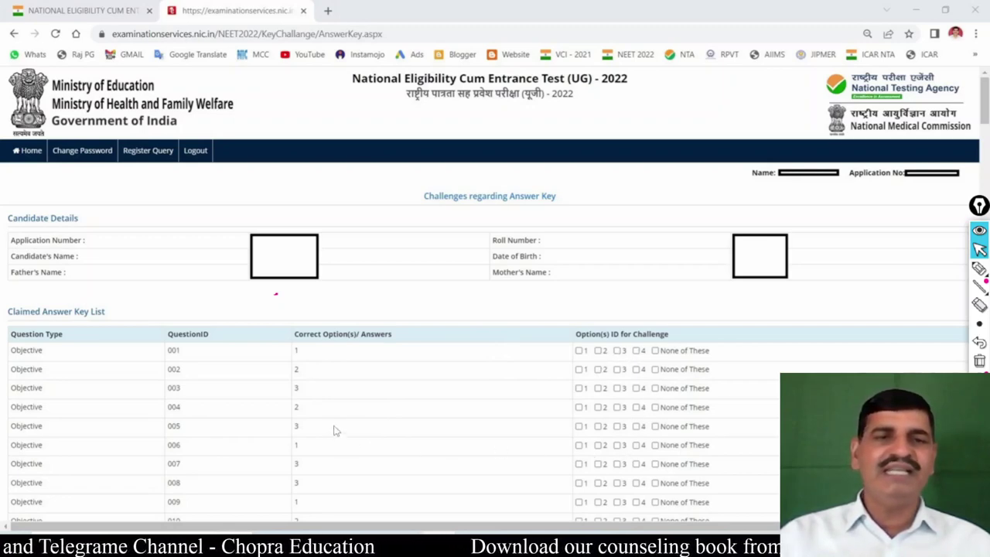
- Challenge the answers of questions 012 and 103 with None of These and go to the supporting document upload after question 200
scroll(331, 418, down, 3)
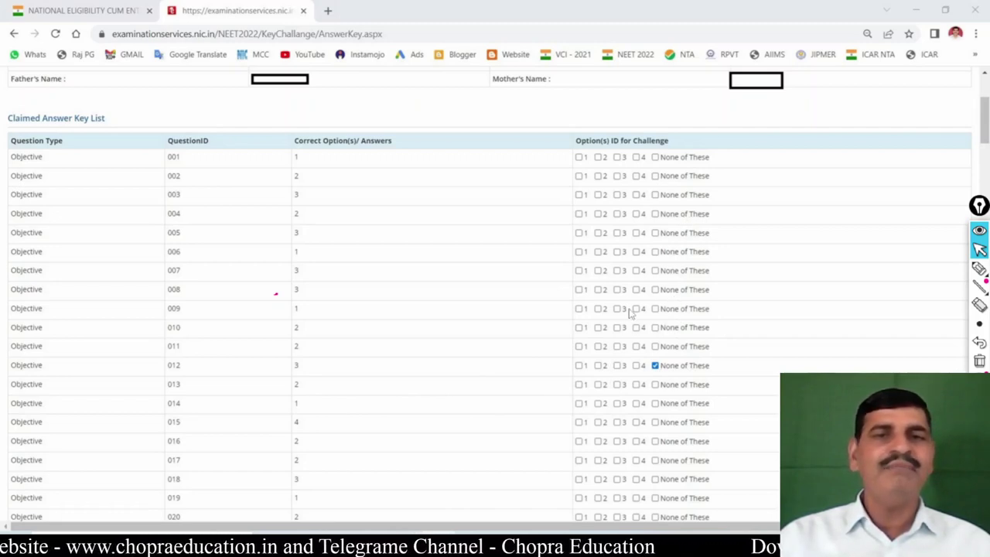
scroll(650, 336, down, 20)
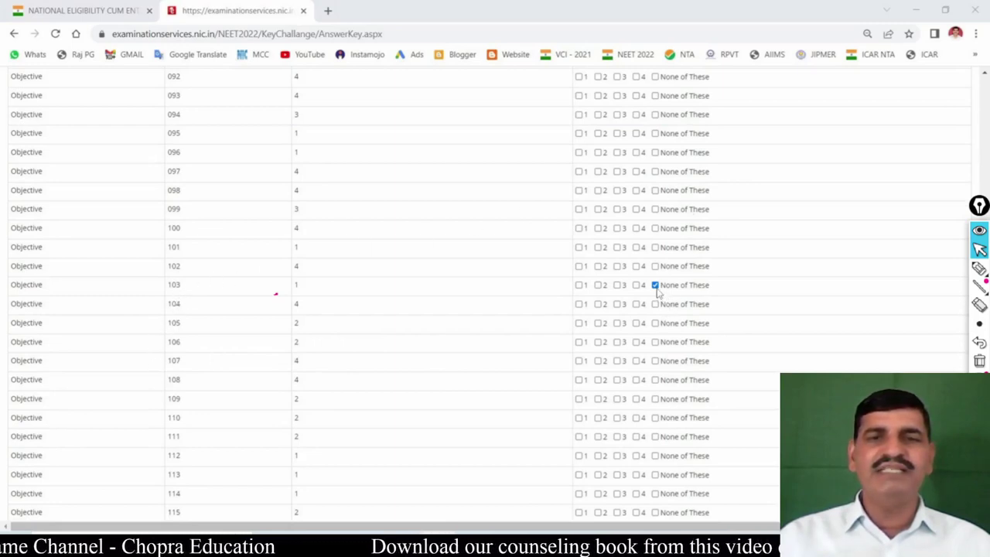
scroll(495, 360, down, 20)
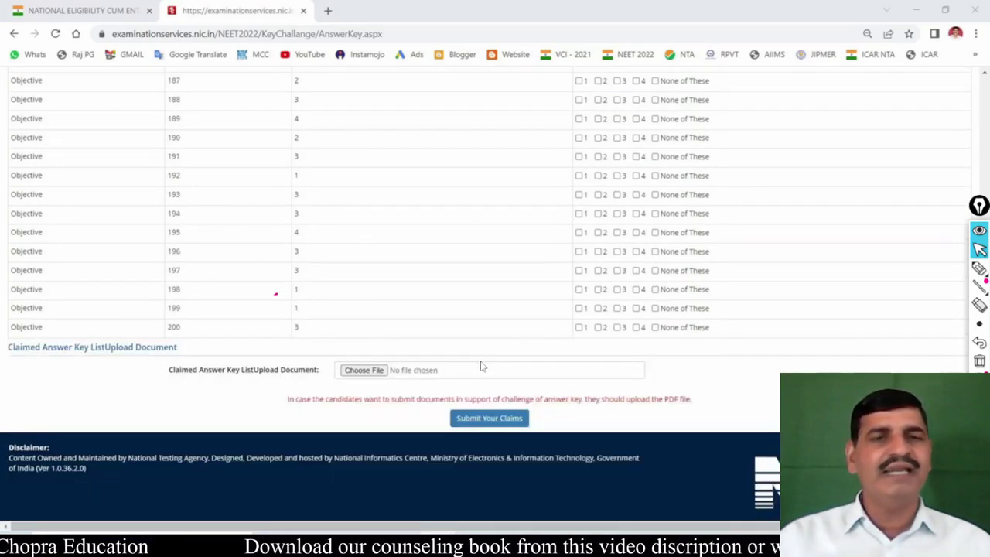